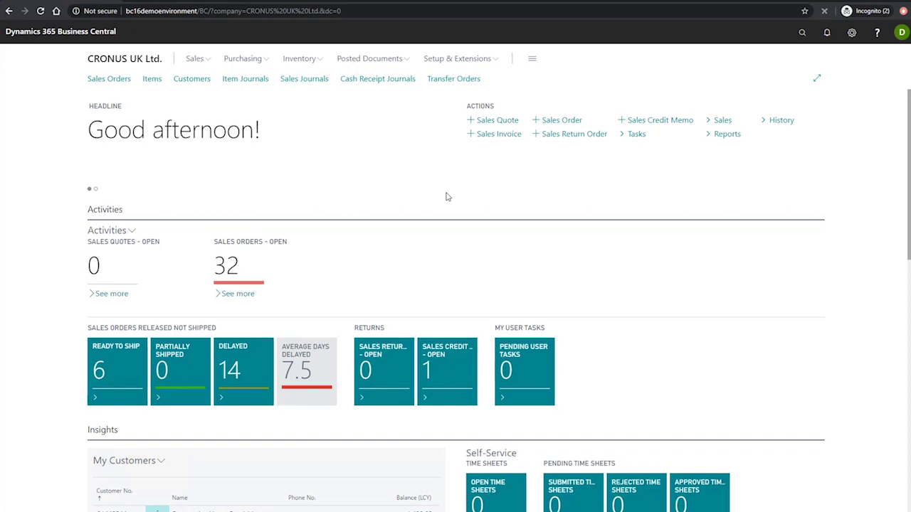
Search 'inventory posting' to open Inventory Posting Groups and start a new row below RESALE.
{"action": "left_click", "coordinate": [804, 35]}
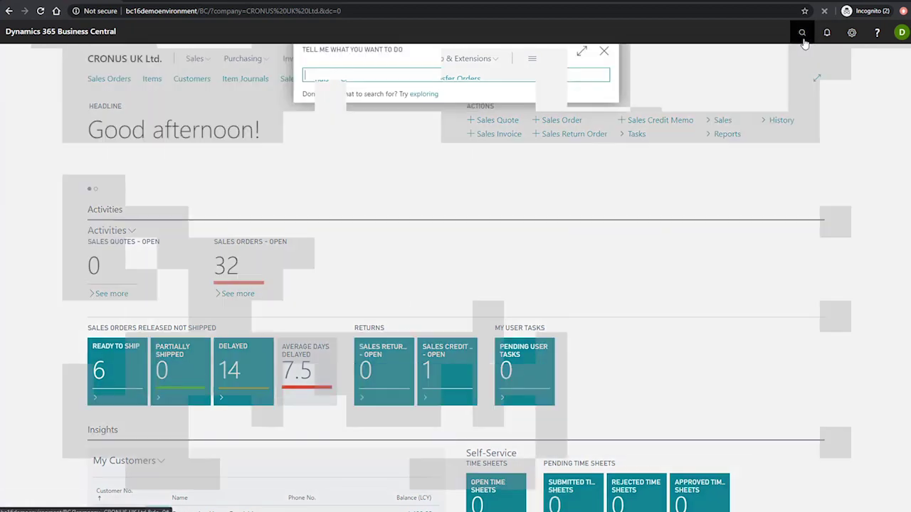
{"action": "type", "text": "inventory post"}
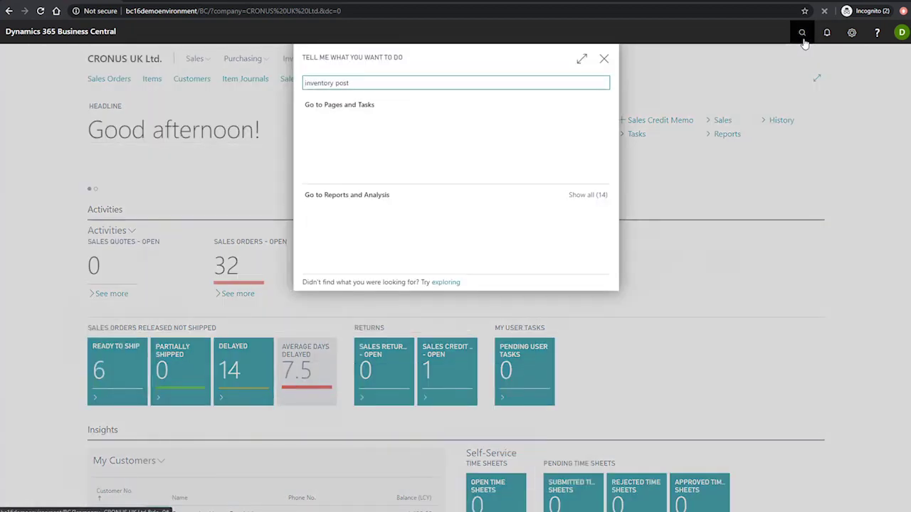
{"action": "type", "text": "ing"}
{"action": "key", "text": "Down"}
{"action": "key", "text": "Return"}
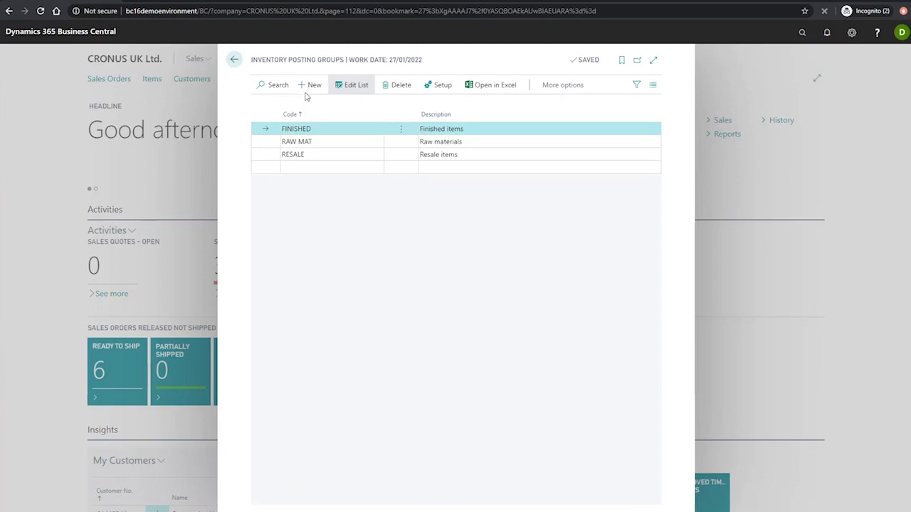
{"action": "left_click", "coordinate": [294, 167]}
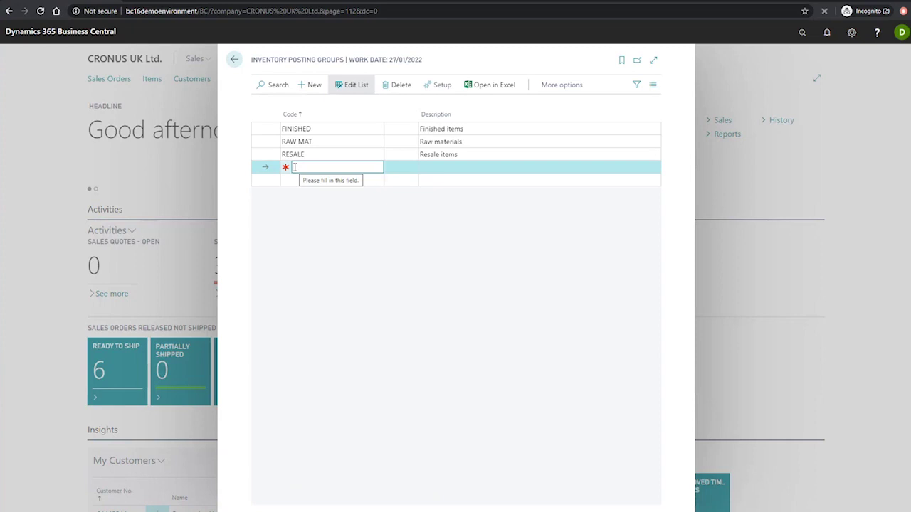
Enter code RETAIL with description 'Retail items' and save the row.
{"action": "type", "text": "RETAIL"}
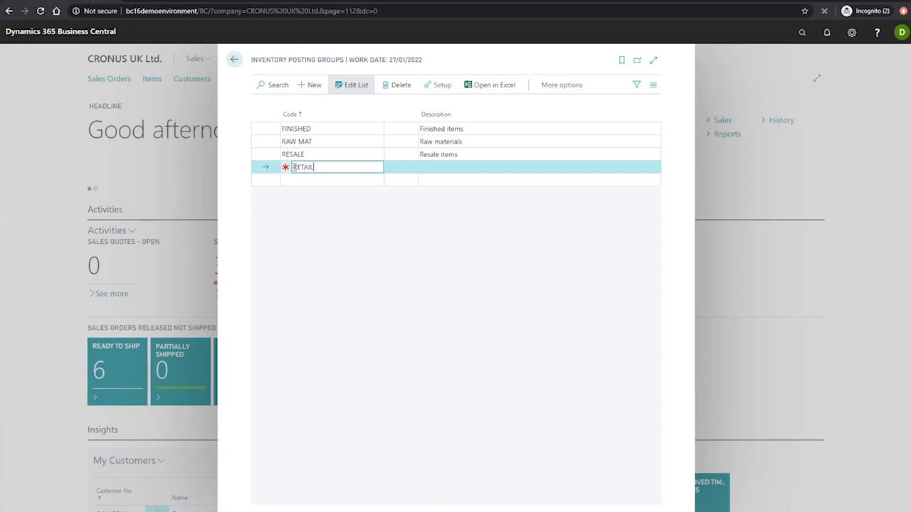
{"action": "key", "text": "Tab"}
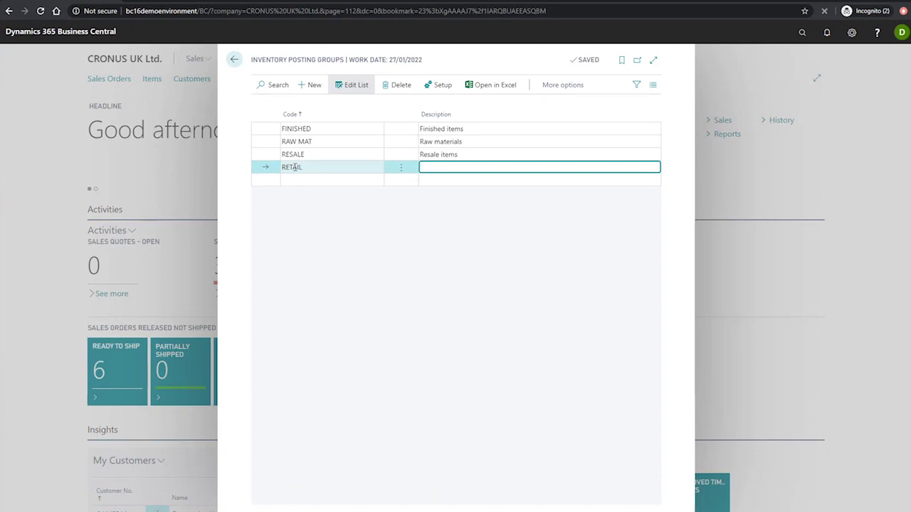
{"action": "type", "text": "Retail "}
{"action": "type", "text": "items"}
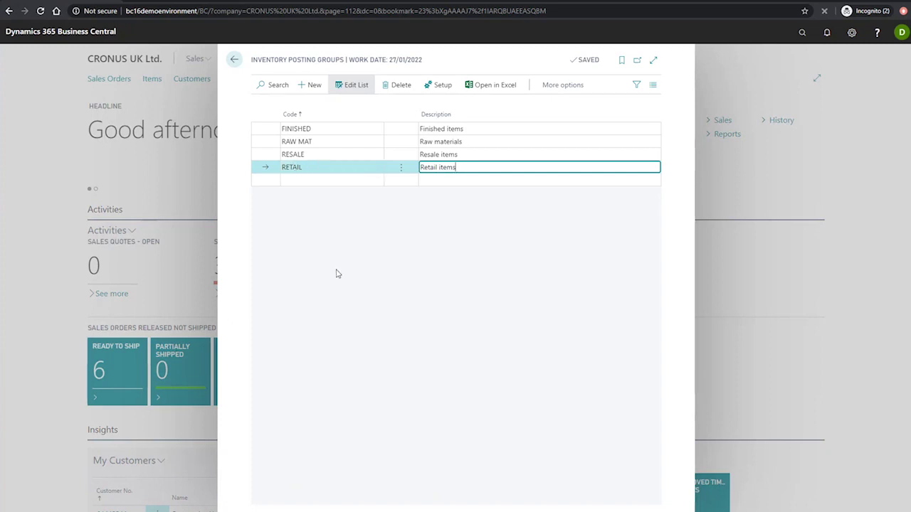
{"action": "left_click", "coordinate": [429, 230]}
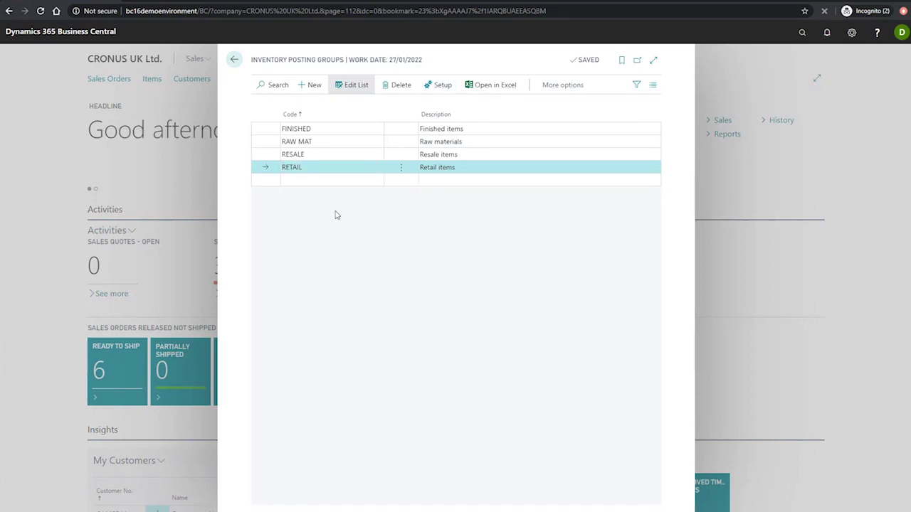
{"action": "left_click", "coordinate": [271, 129]}
{"action": "mouse_move", "coordinate": [331, 129]}
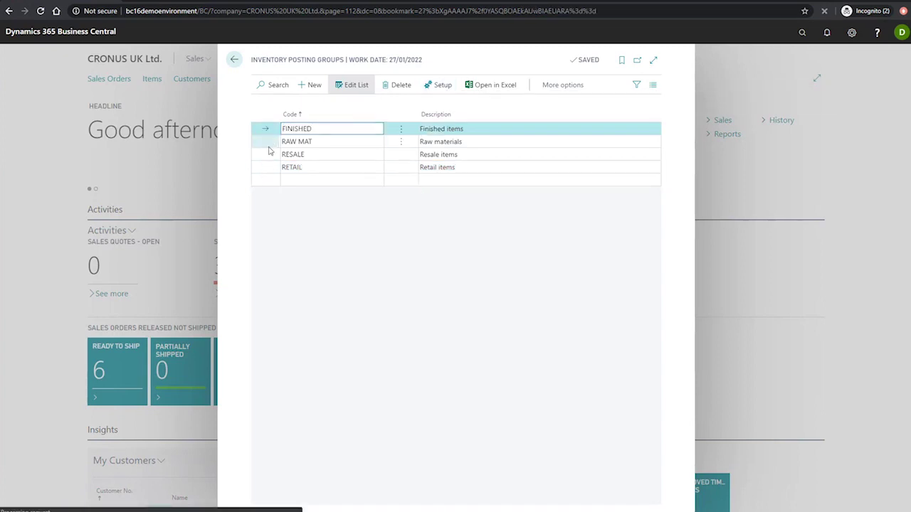
{"action": "left_click", "coordinate": [268, 154]}
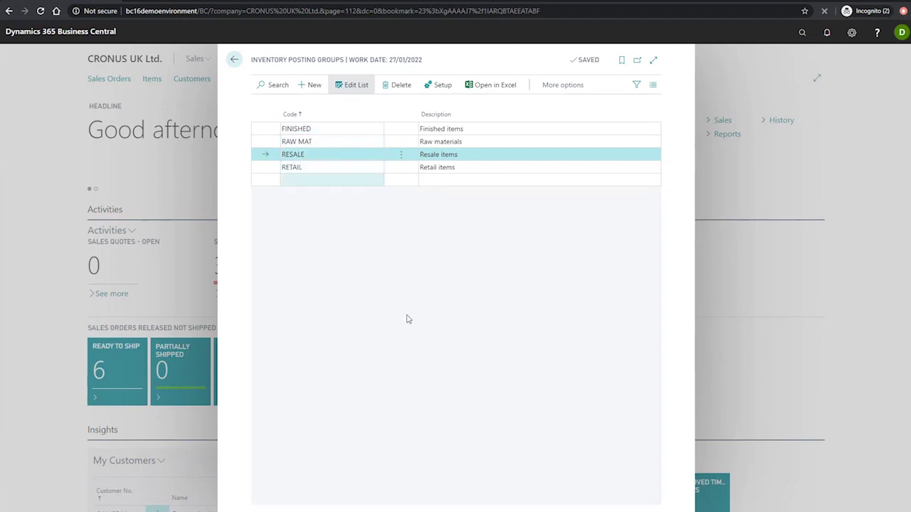
{"action": "left_click", "coordinate": [802, 34]}
Find 'inventory post' in Tell Me and open the Inventory Posting Setup page.
{"action": "type", "text": "invet"}
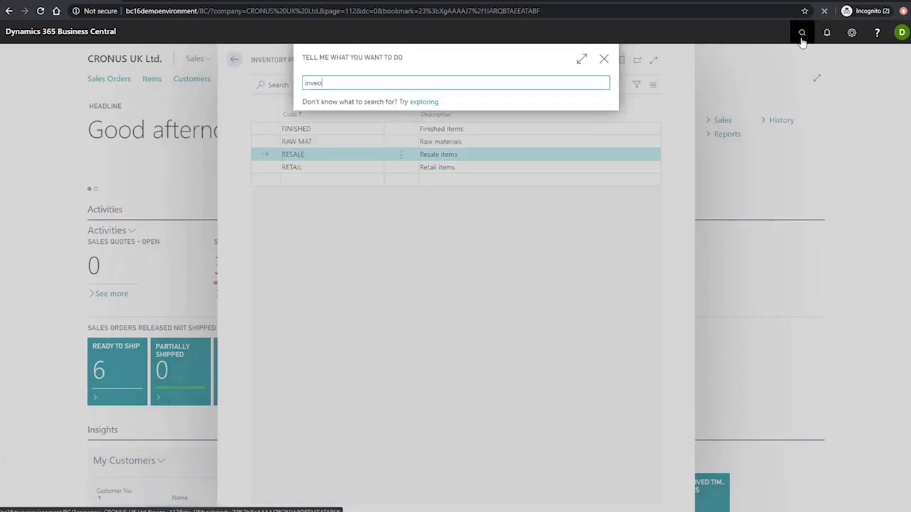
{"action": "key", "text": "BackSpace"}
{"action": "type", "text": "ntory posti"}
{"action": "key", "text": "Return"}
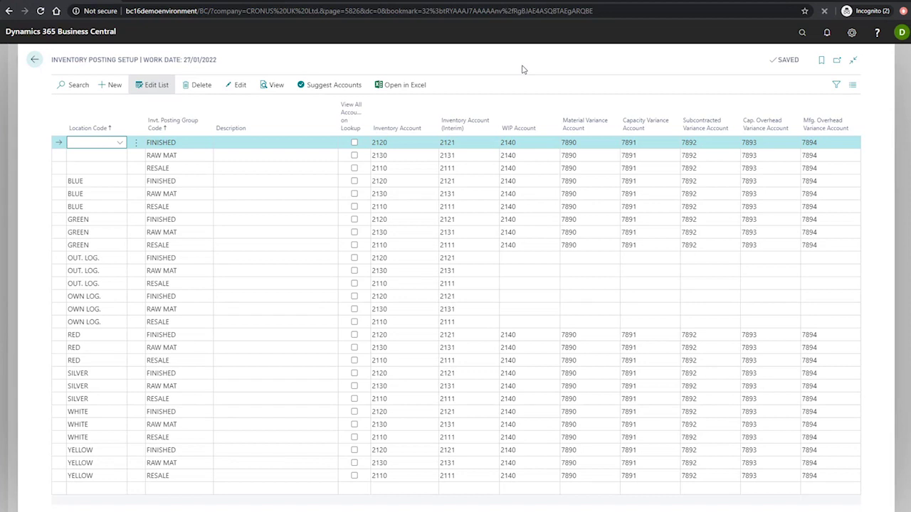
Add a bottom setup line with location BLUE and posting group RETAIL.
{"action": "left_click", "coordinate": [82, 491]}
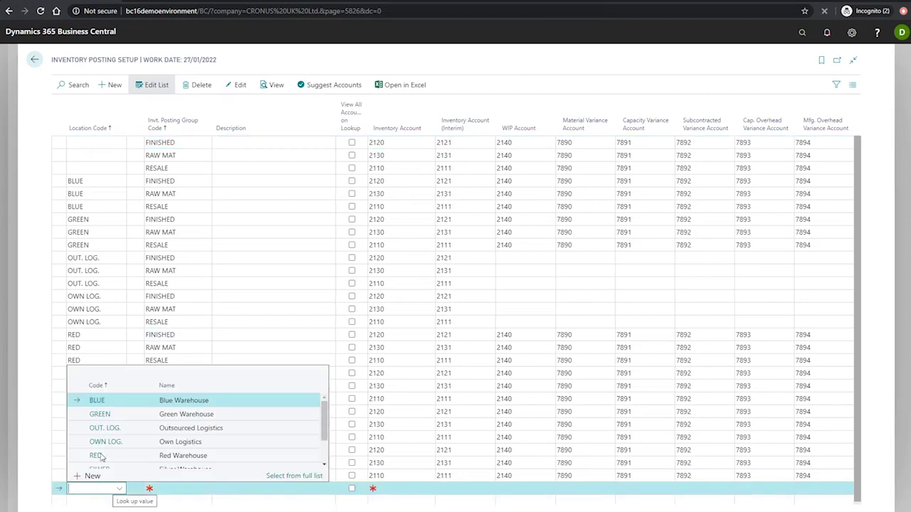
{"action": "key", "text": "Return"}
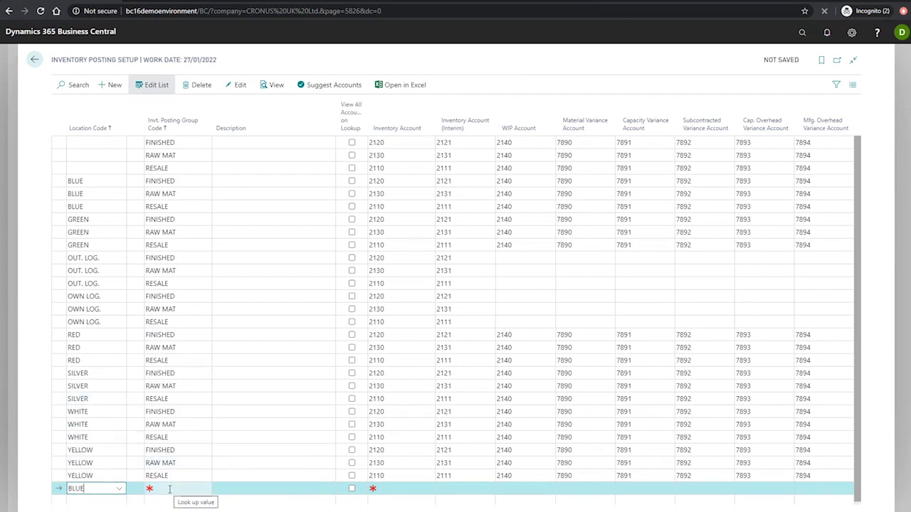
{"action": "left_click", "coordinate": [169, 489]}
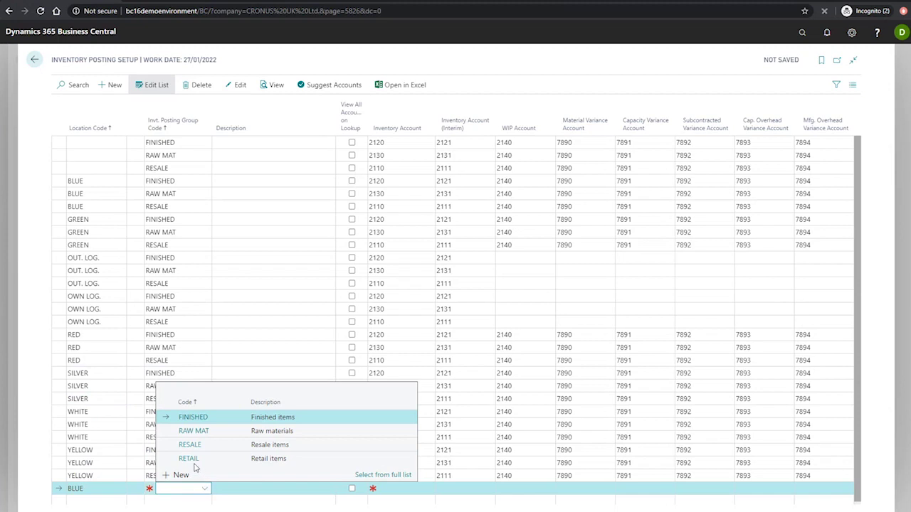
{"action": "left_click", "coordinate": [188, 459]}
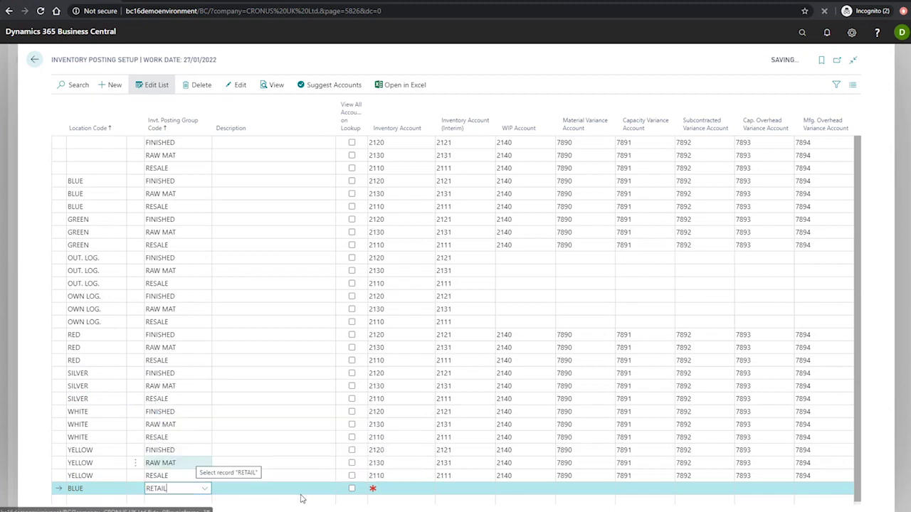
{"action": "left_click", "coordinate": [398, 488]}
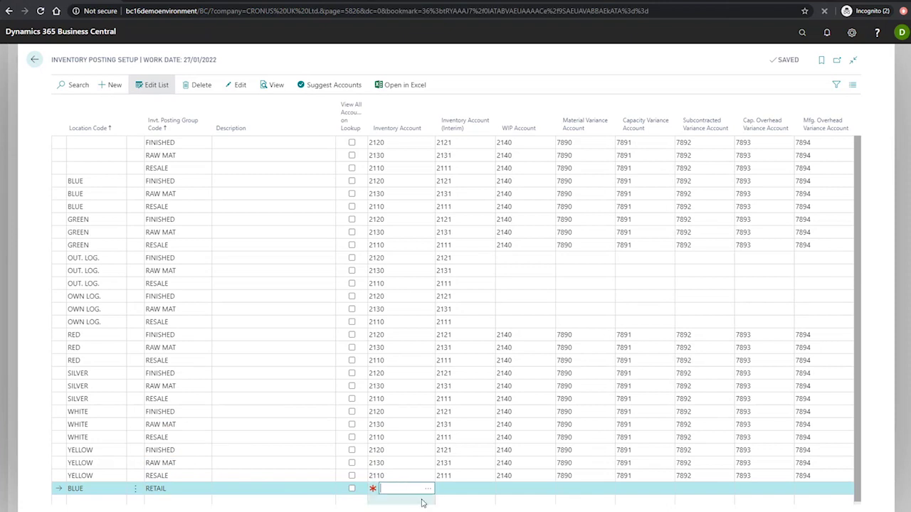
Set inventory account 2110, copy the remaining accounts from the line above with F8, and close the page.
{"action": "type", "text": "2110"}
{"action": "key", "text": "Tab"}
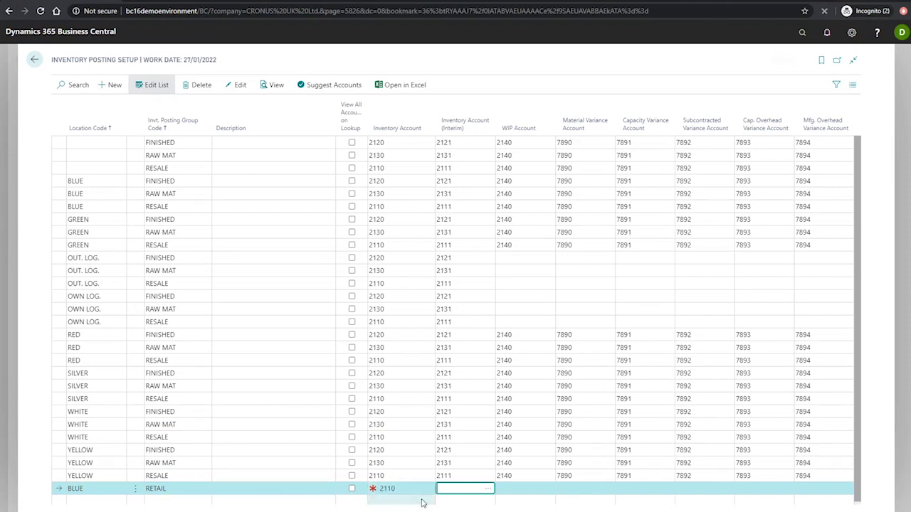
{"action": "key", "text": "F8"}
{"action": "key", "text": "Tab"}
{"action": "key", "text": "F8"}
{"action": "key", "text": "Tab"}
{"action": "key", "text": "F8"}
{"action": "key", "text": "Tab"}
{"action": "key", "text": "F8"}
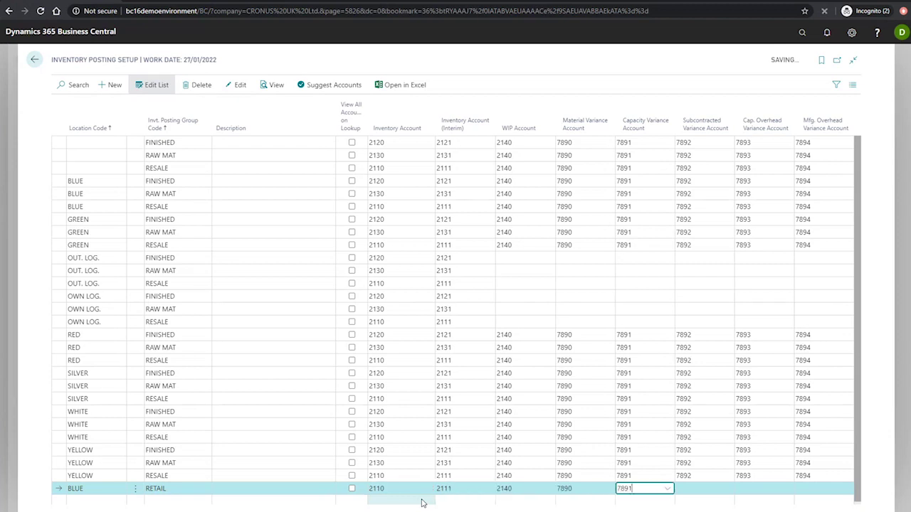
{"action": "key", "text": "Tab"}
{"action": "key", "text": "F8"}
{"action": "key", "text": "Tab"}
{"action": "key", "text": "F8"}
{"action": "key", "text": "Tab"}
{"action": "key", "text": "F8"}
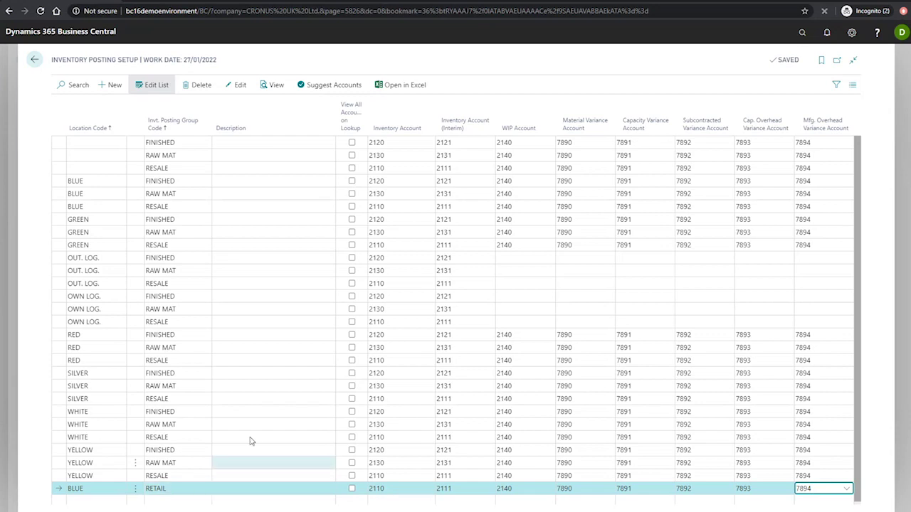
{"action": "left_click", "coordinate": [40, 62]}
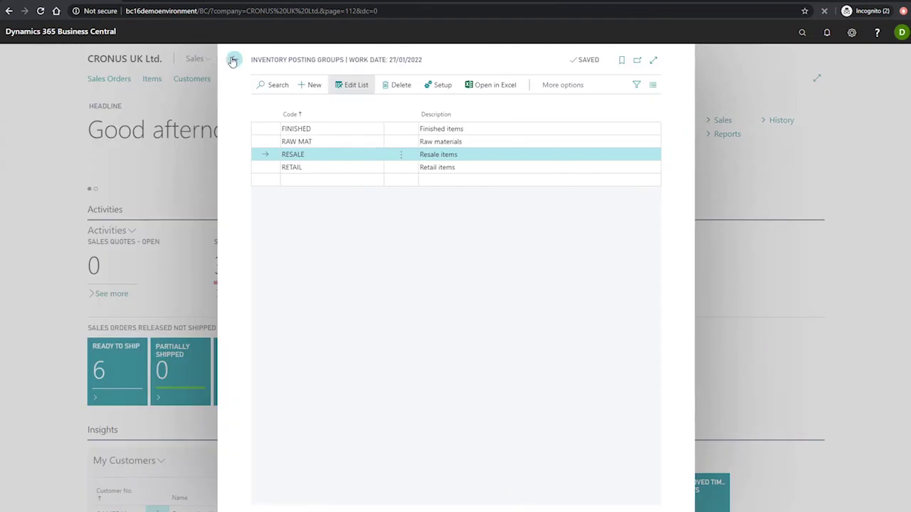
Leave the Inventory Posting Groups list and return to the home page.
{"action": "left_click", "coordinate": [232, 60]}
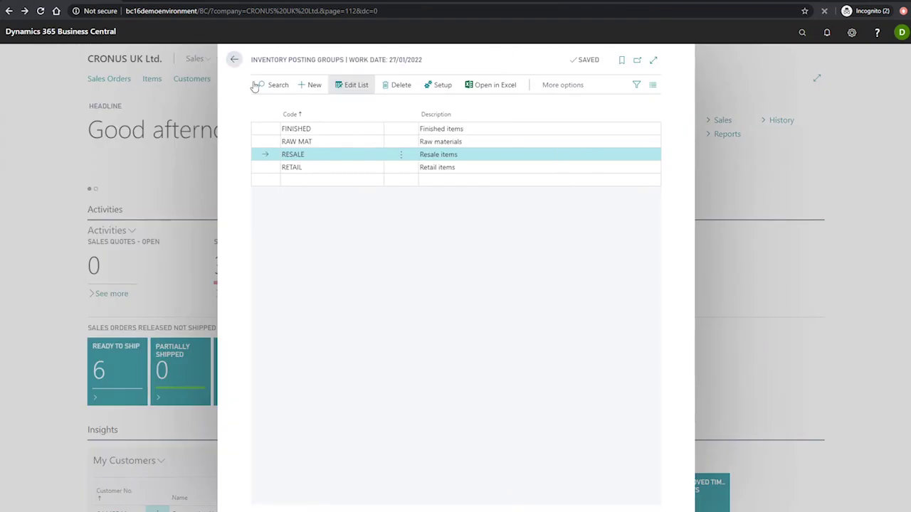